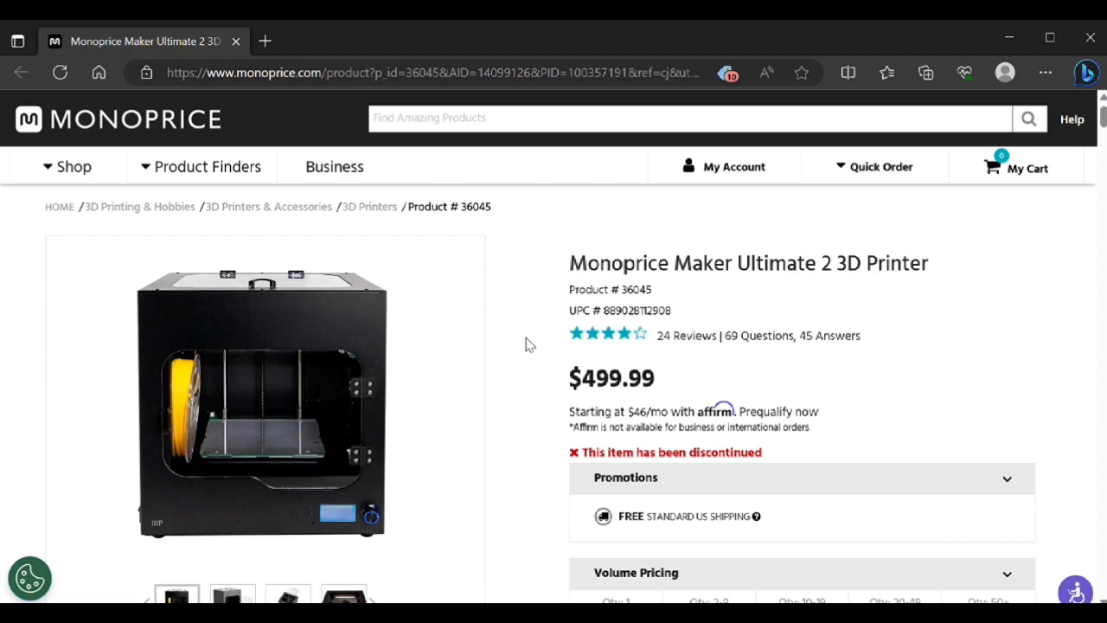
- View the Monoprice Maker Ultimate 2 gallery photos of the open front door, open top lid and lit interior
scroll(529, 344, down, 3)
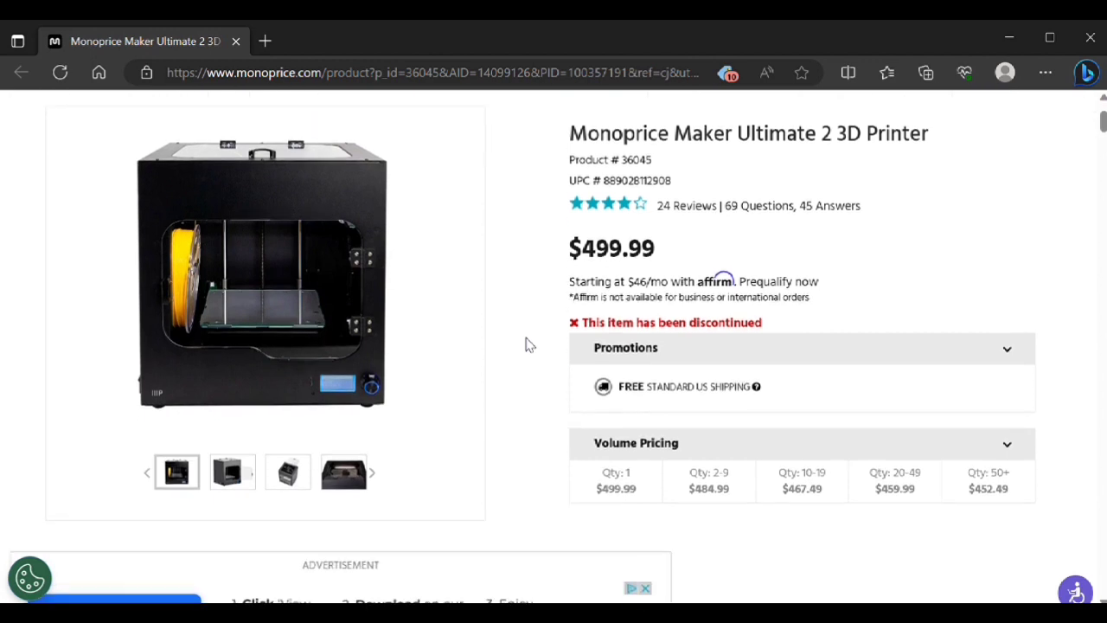
click(239, 486)
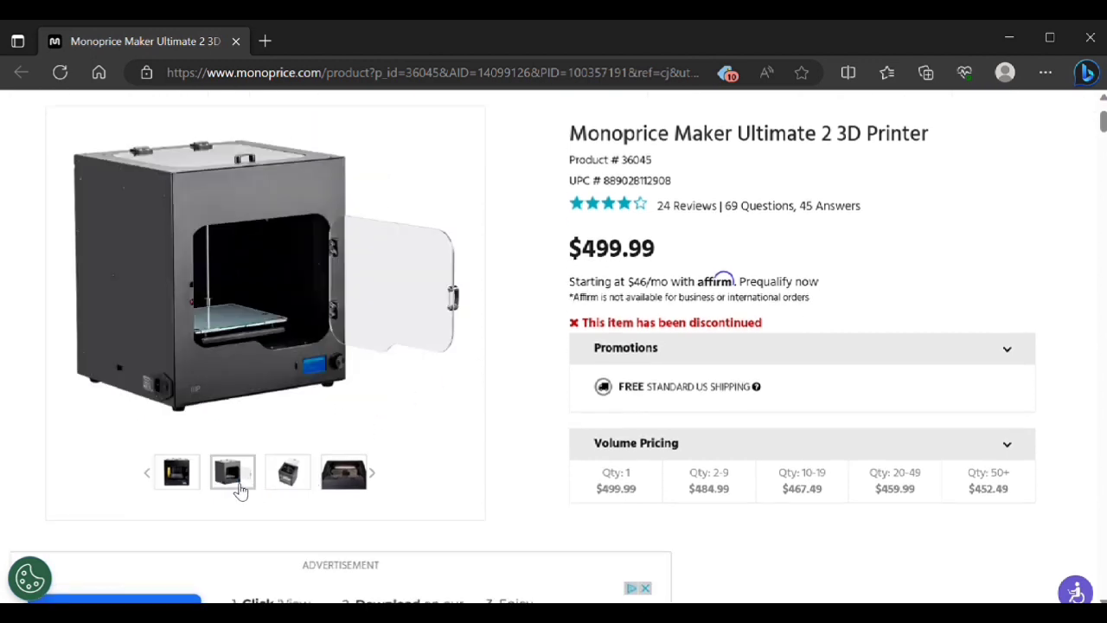
click(292, 485)
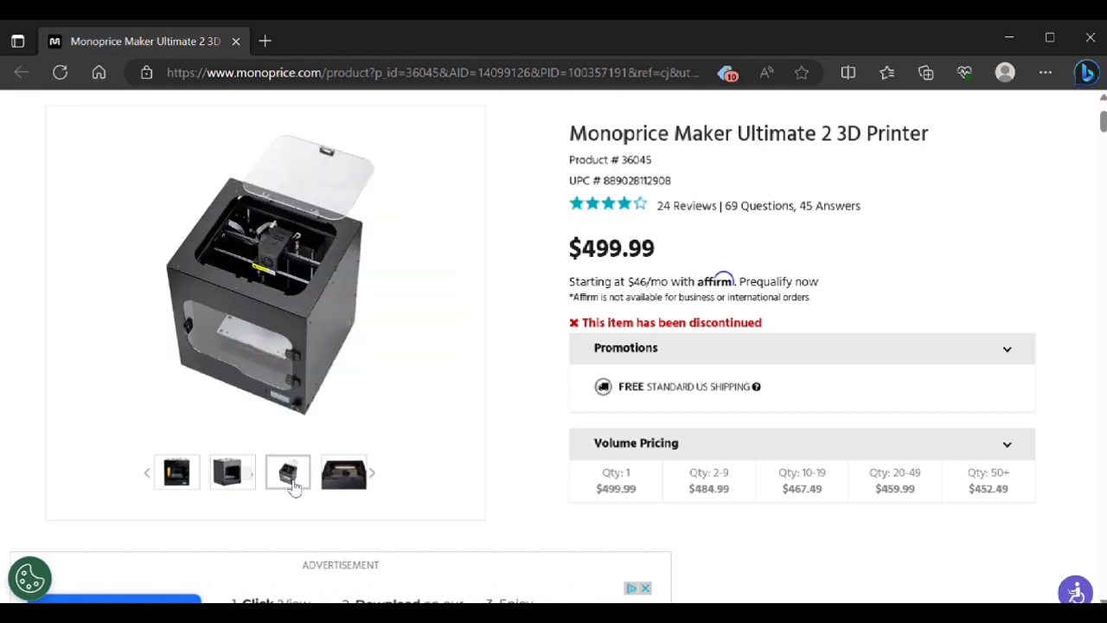
click(344, 486)
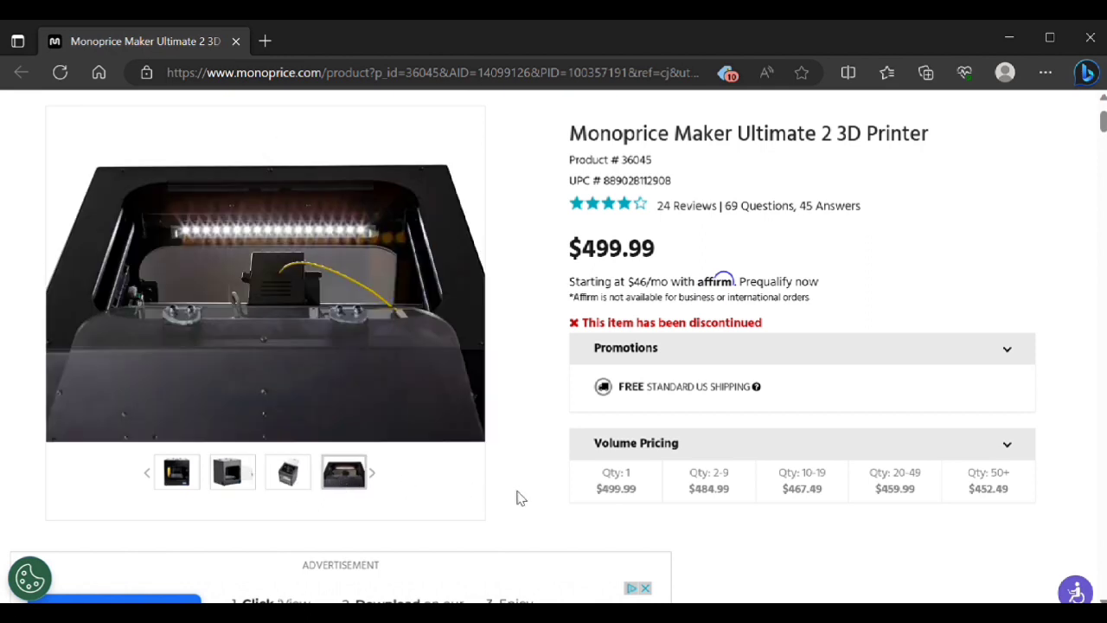
- Read the introductory paragraph of the Ultimate 2 3D Printer's product description
scroll(519, 497, down, 3)
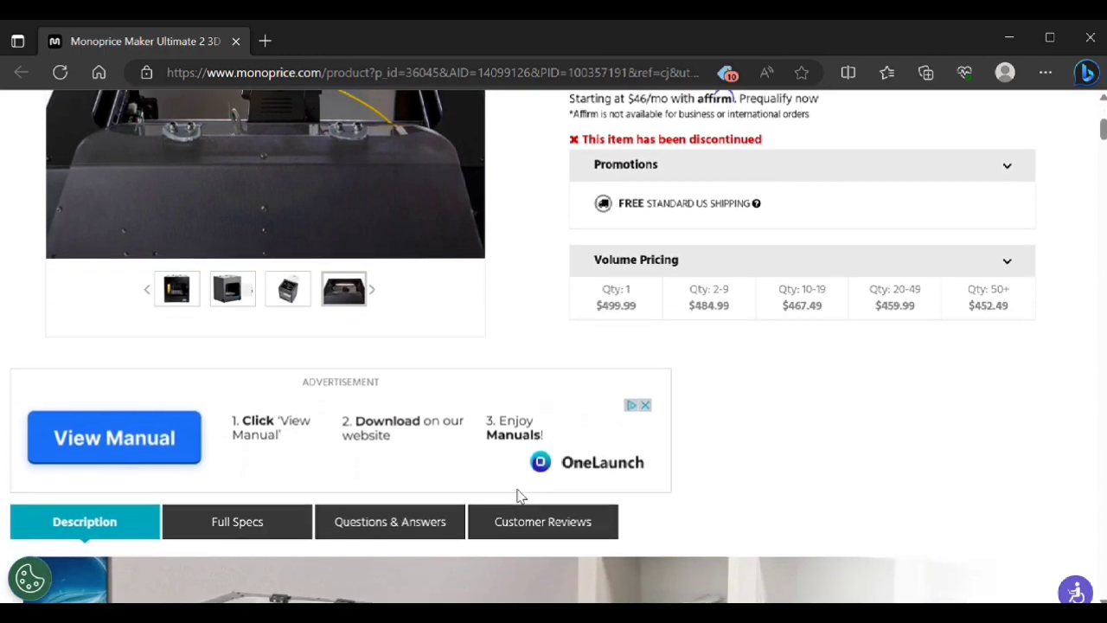
scroll(519, 495, down, 3)
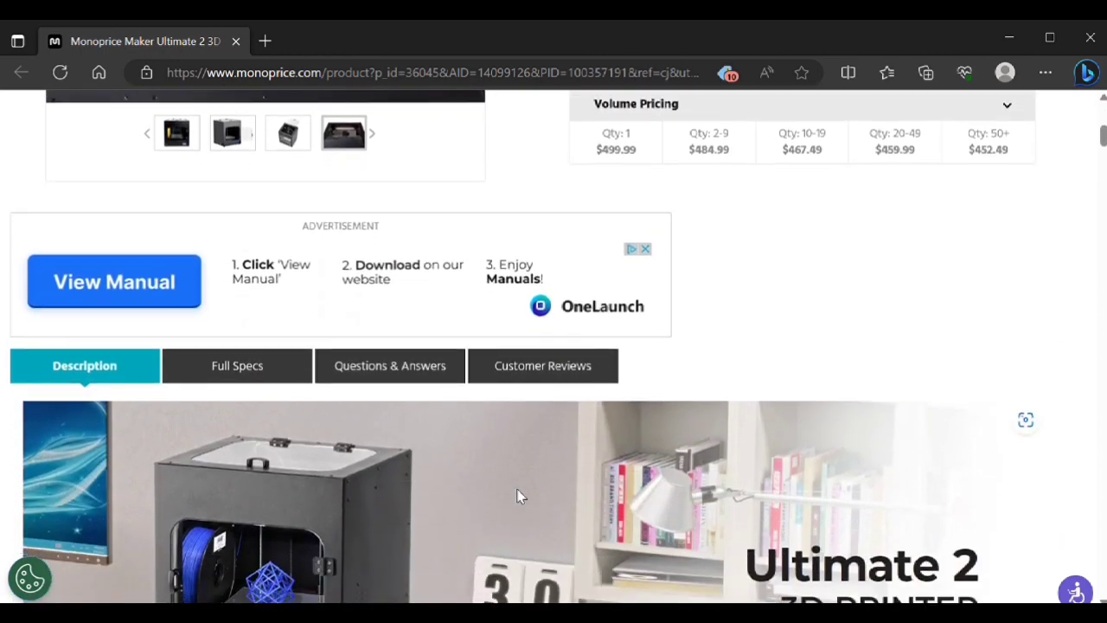
scroll(519, 496, down, 1)
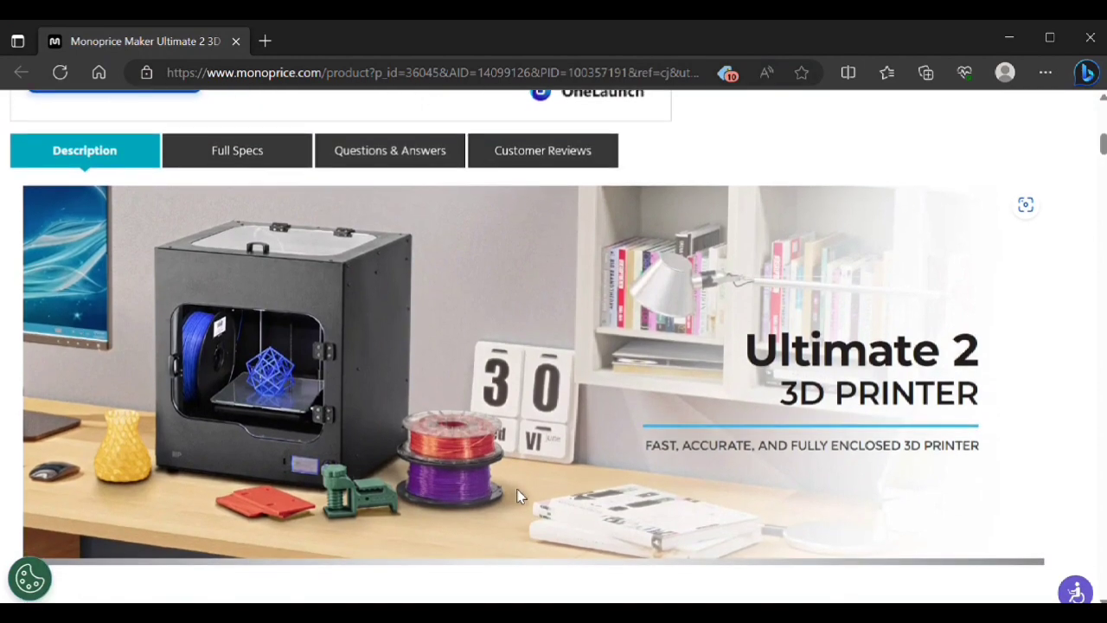
scroll(518, 496, down, 1)
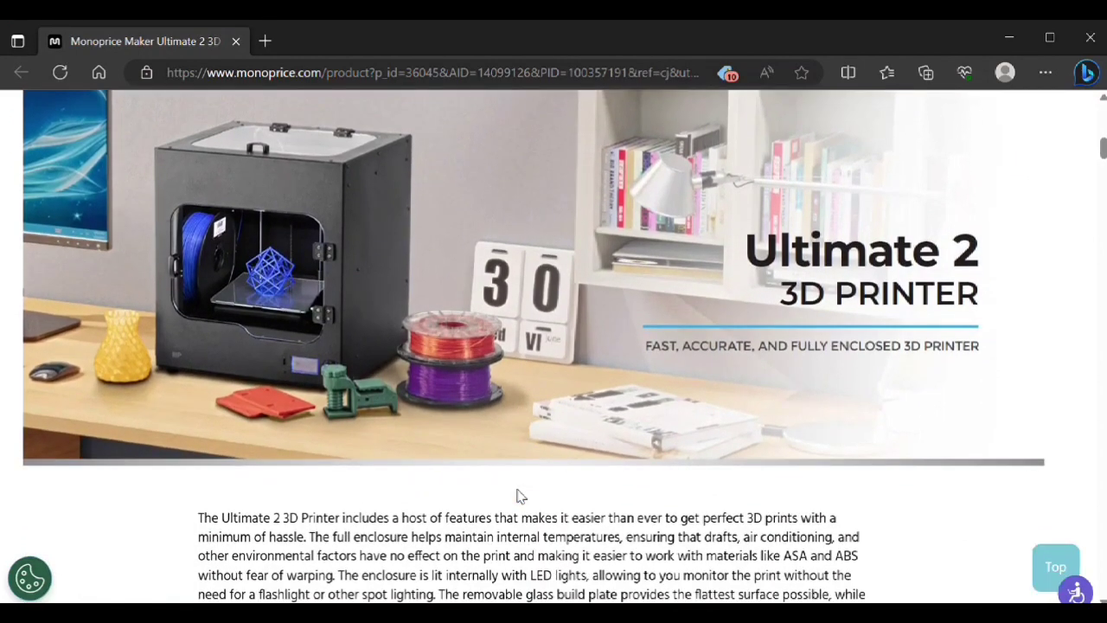
scroll(520, 495, down, 2)
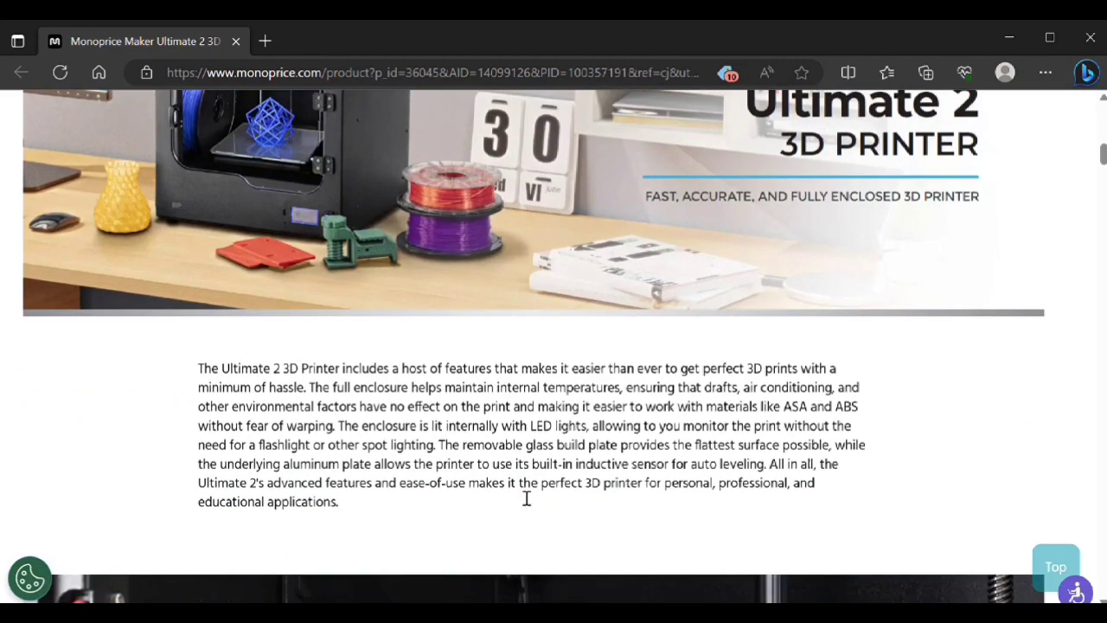
- Read the description sections on auto bed leveling and the heated, removable glass build plate
scroll(523, 497, down, 5)
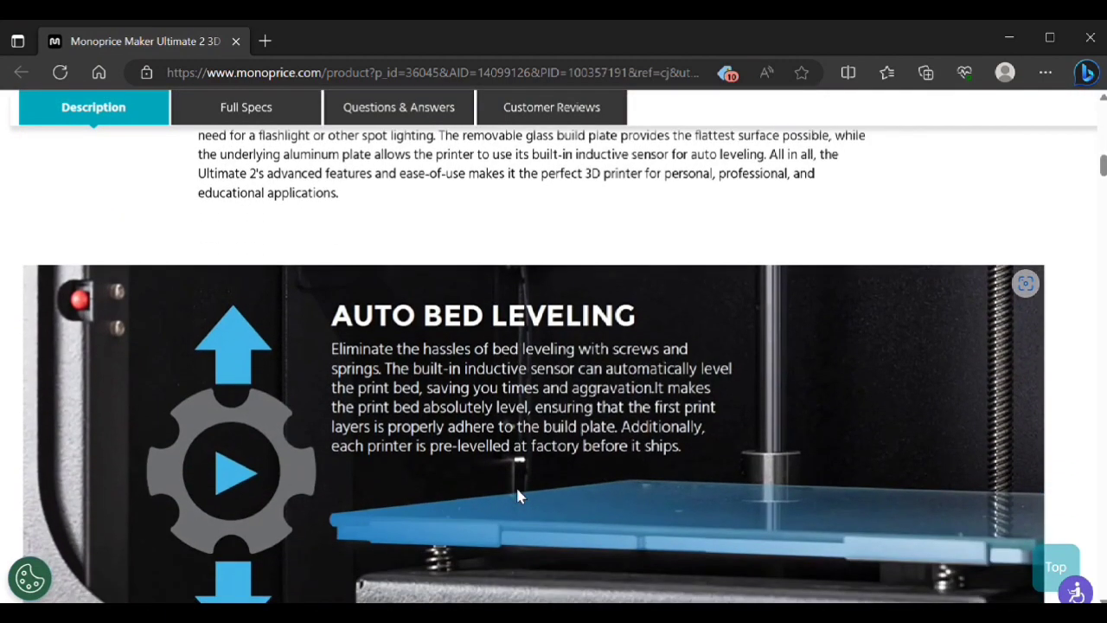
scroll(517, 495, down, 1)
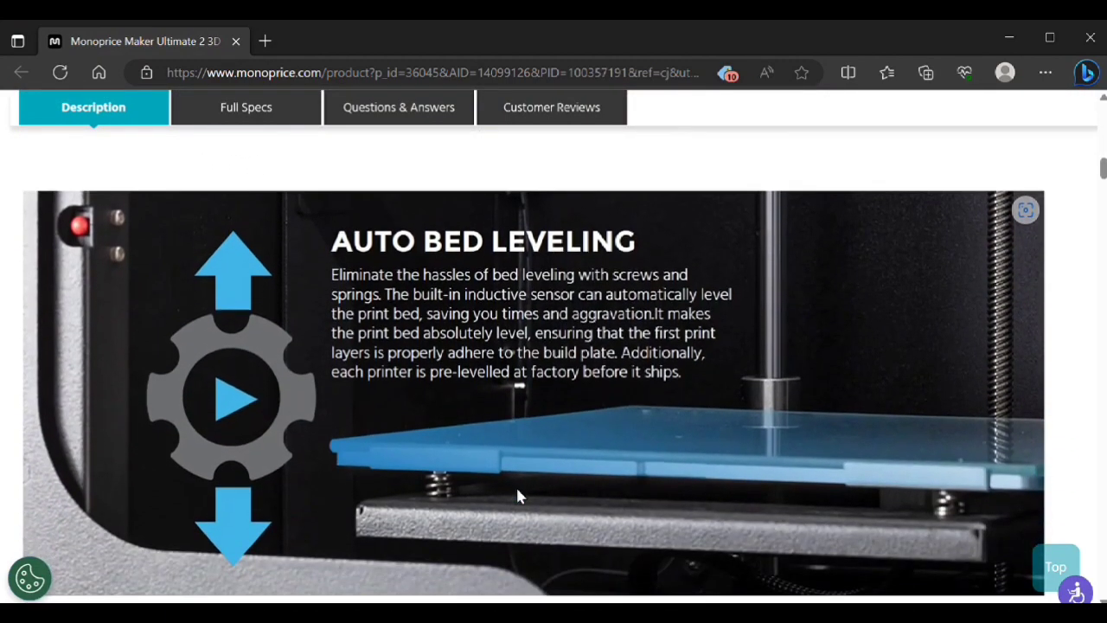
scroll(517, 496, down, 1)
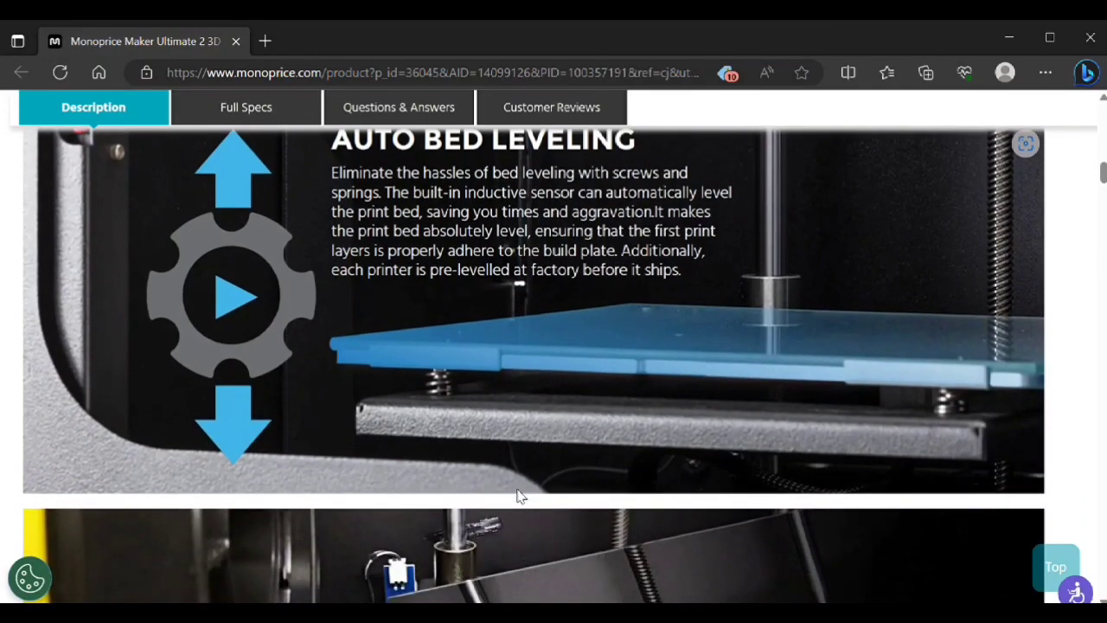
scroll(517, 496, down, 1)
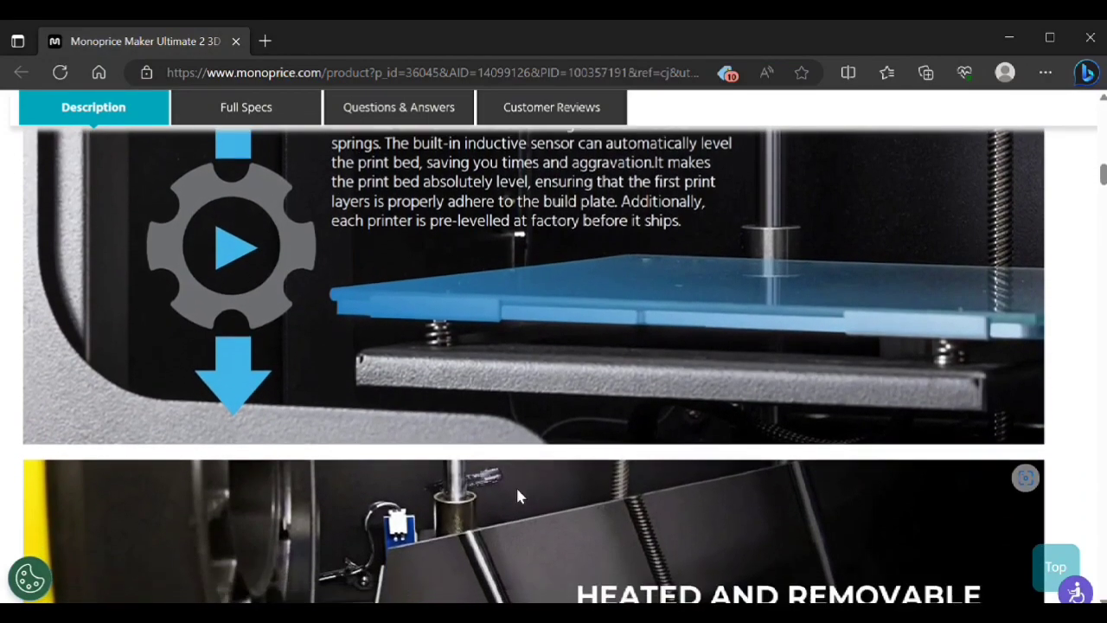
scroll(517, 495, down, 1)
scroll(517, 495, down, 1)
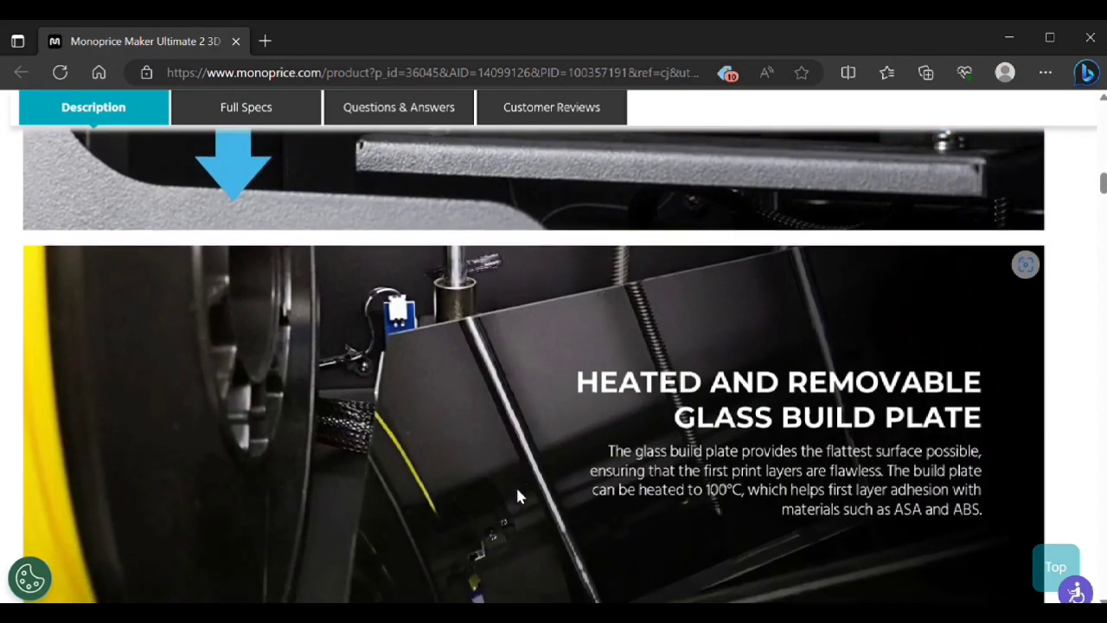
scroll(517, 495, down, 1)
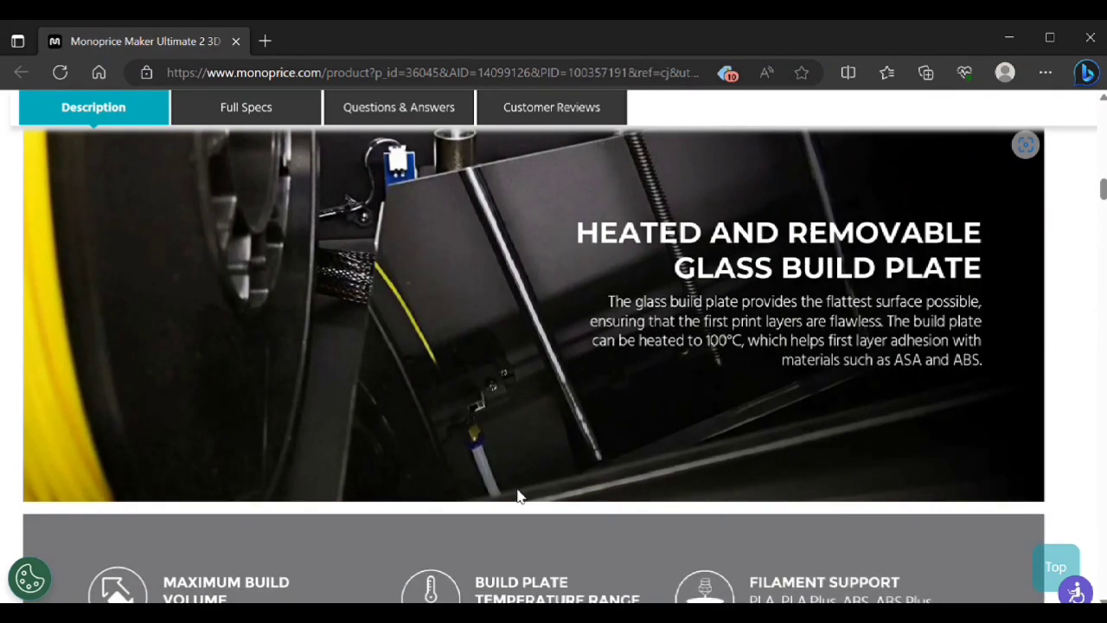
- Examine the specification overview covering build volume, plate temperature, filament support, connectivity, layer resolution and dimensions
scroll(517, 496, down, 2)
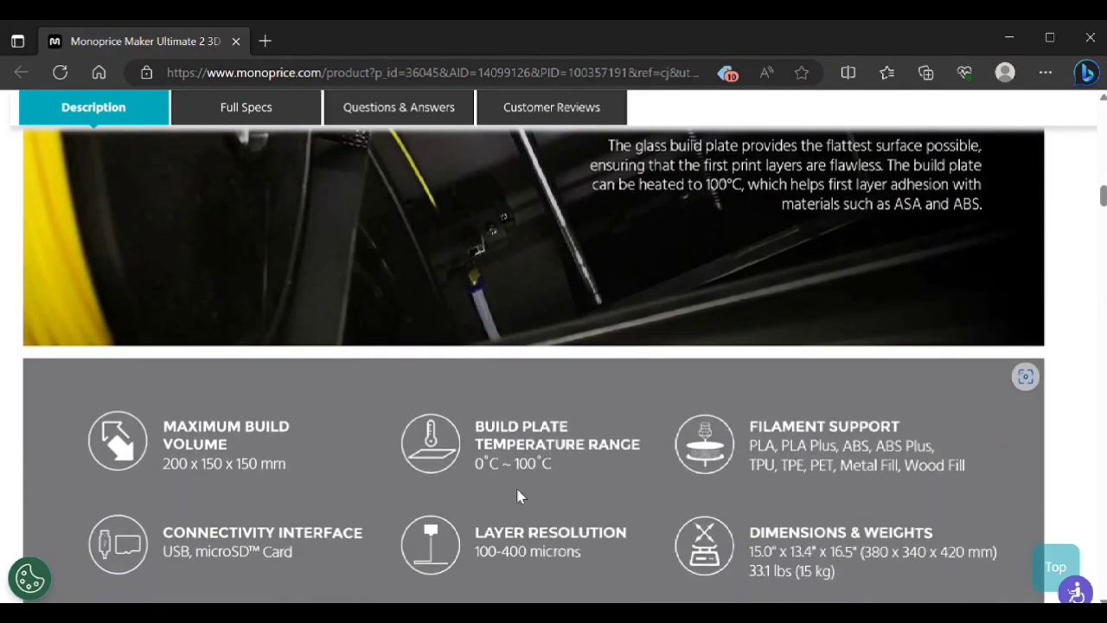
scroll(517, 495, down, 1)
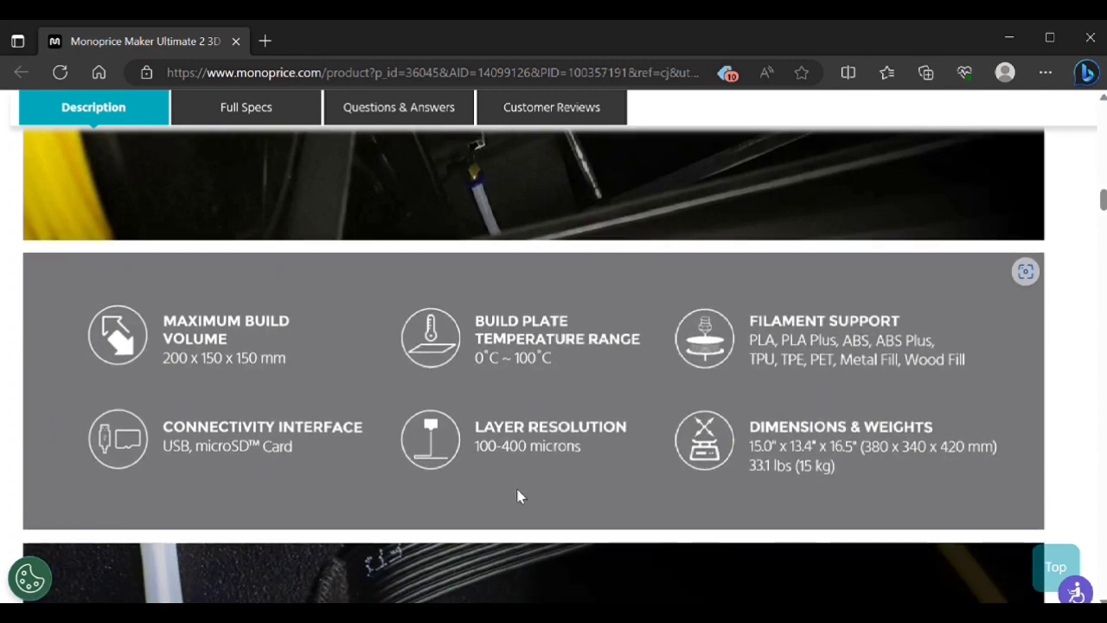
scroll(517, 496, down, 1)
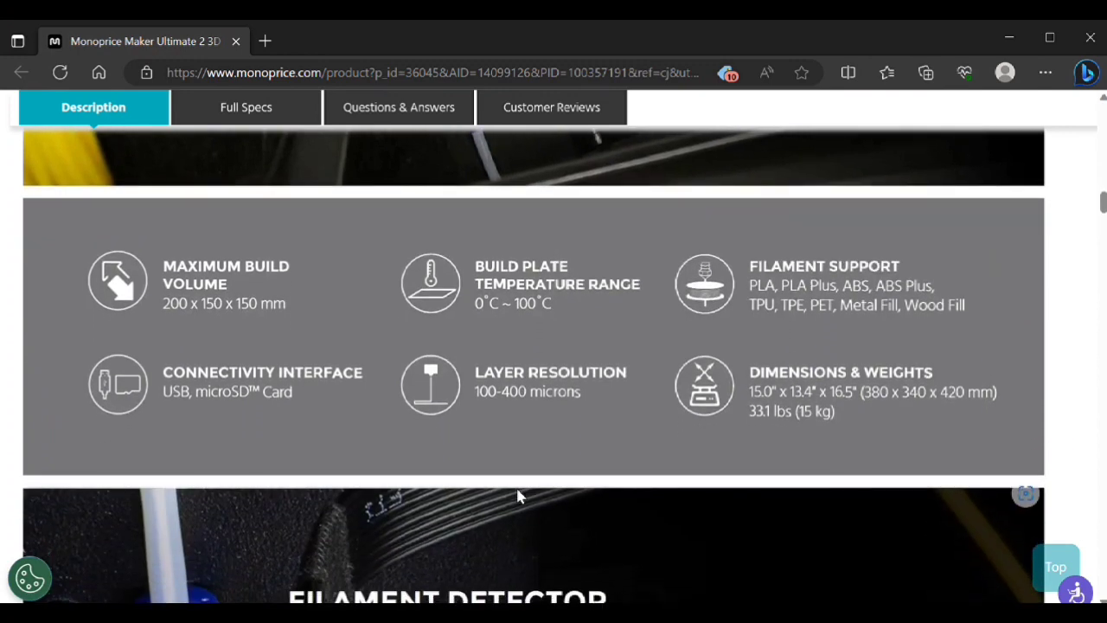
scroll(517, 495, down, 1)
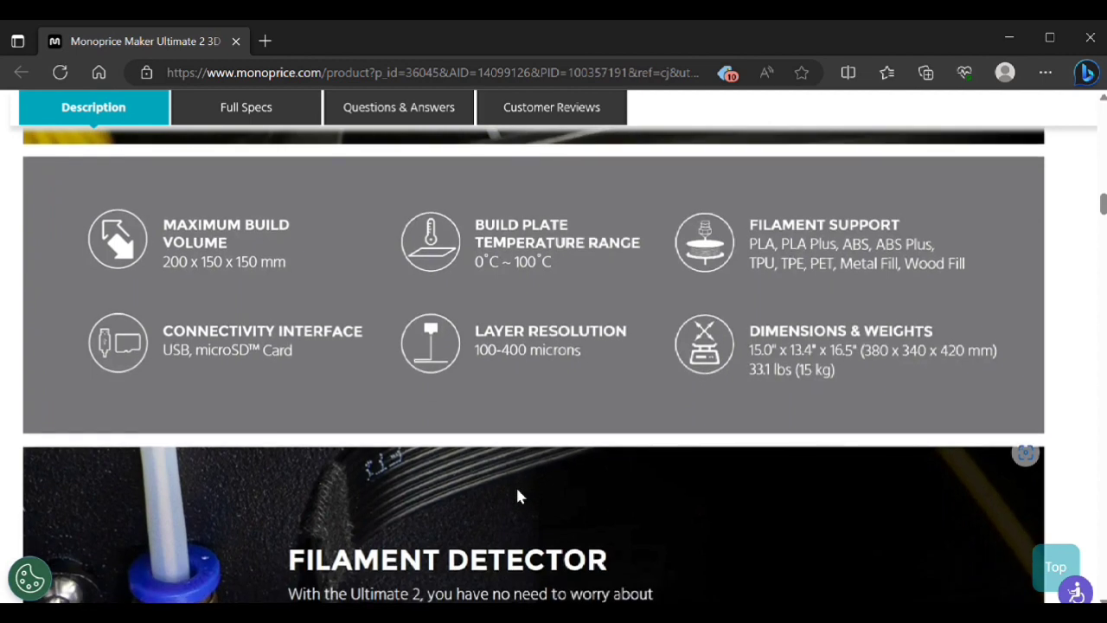
scroll(517, 495, down, 1)
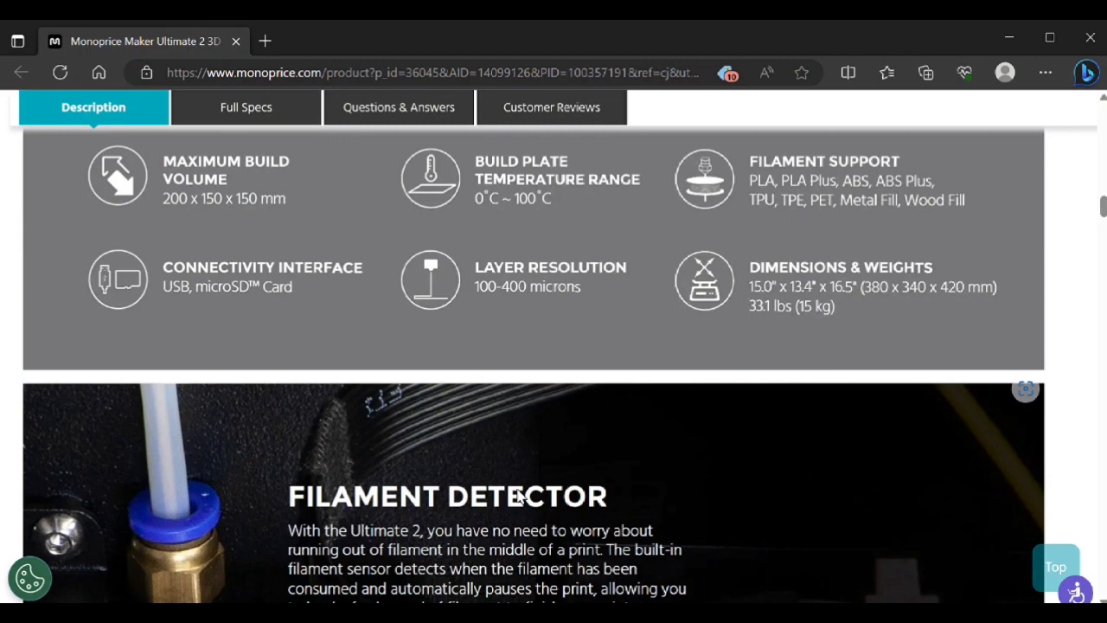
- Read the Filament Detector section of the product description
scroll(519, 495, down, 1)
scroll(517, 494, down, 1)
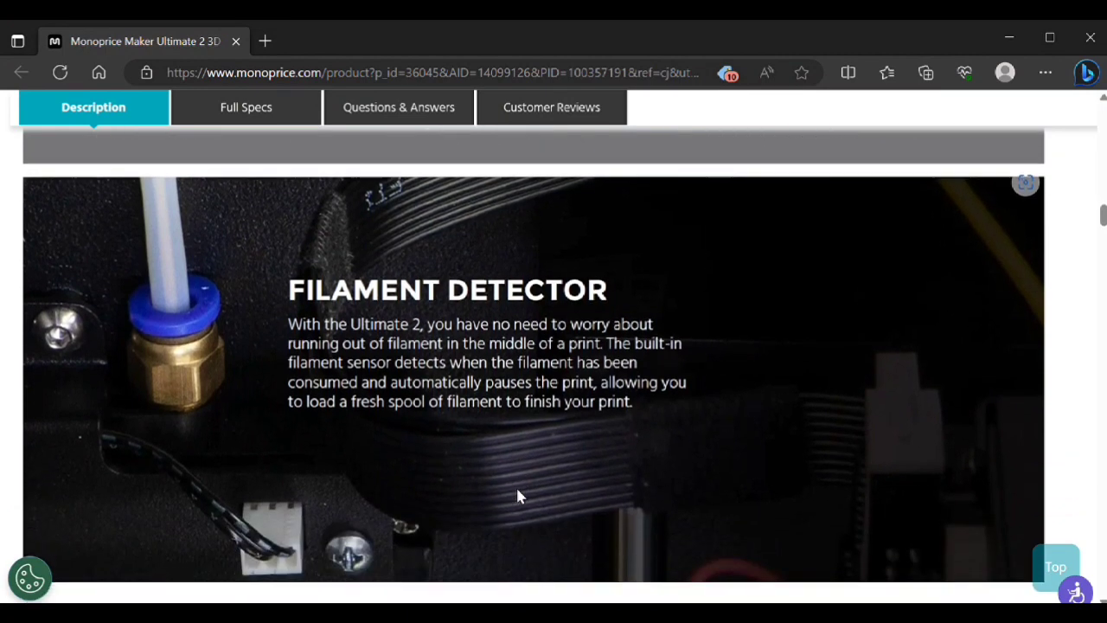
scroll(517, 495, down, 1)
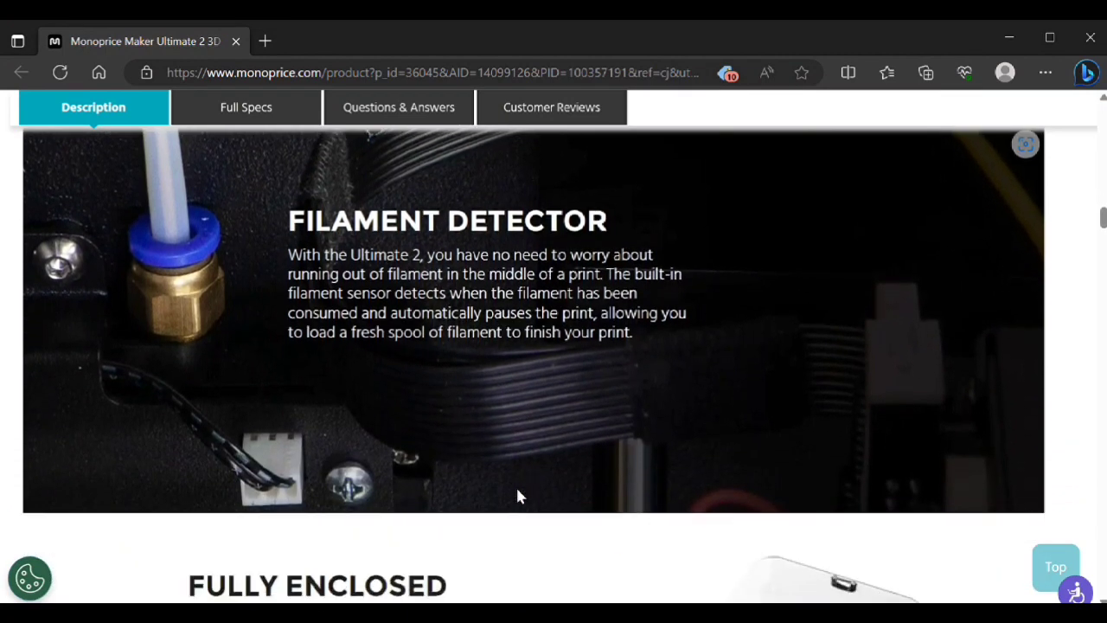
- Examine the Fully Enclosed section, including top access, smart door design, front access and the metal frame with door sensor
scroll(517, 495, down, 1)
scroll(519, 495, down, 2)
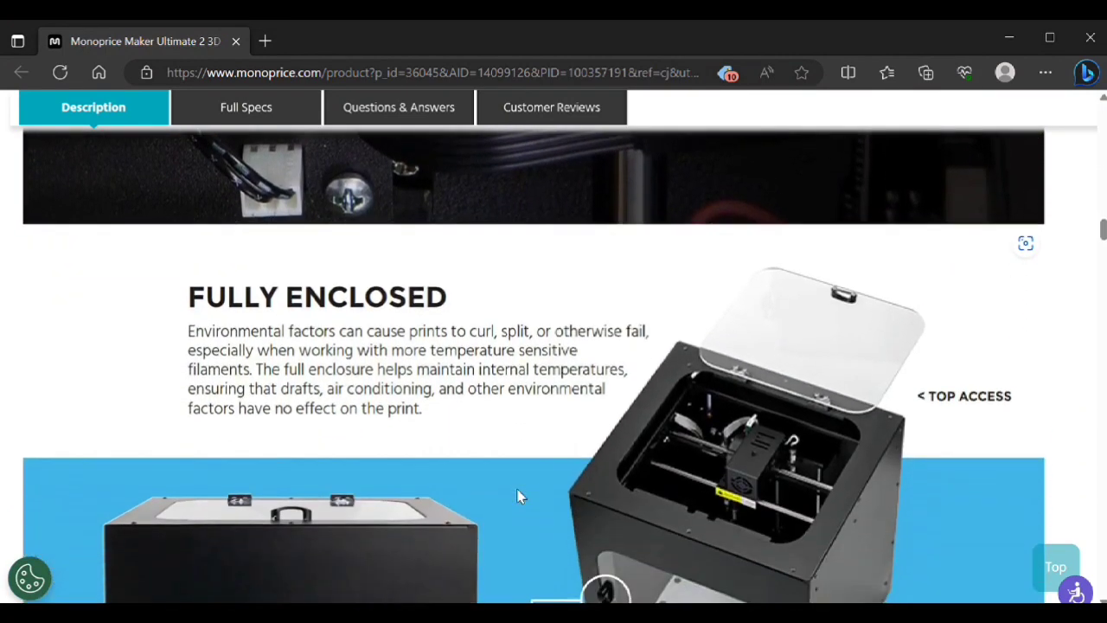
scroll(517, 495, down, 1)
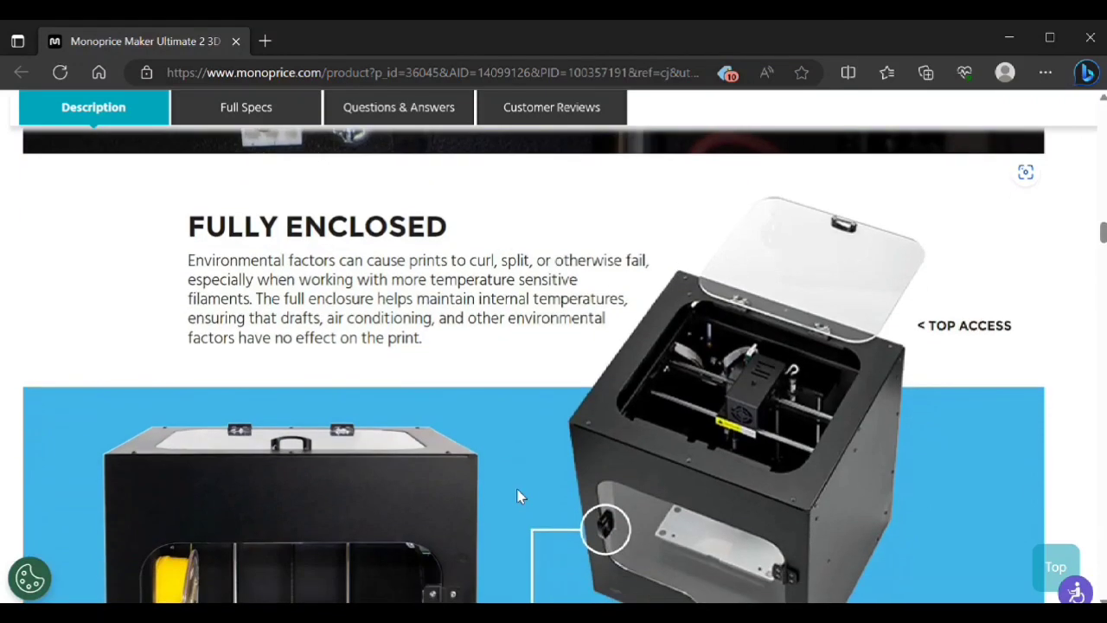
scroll(517, 495, down, 1)
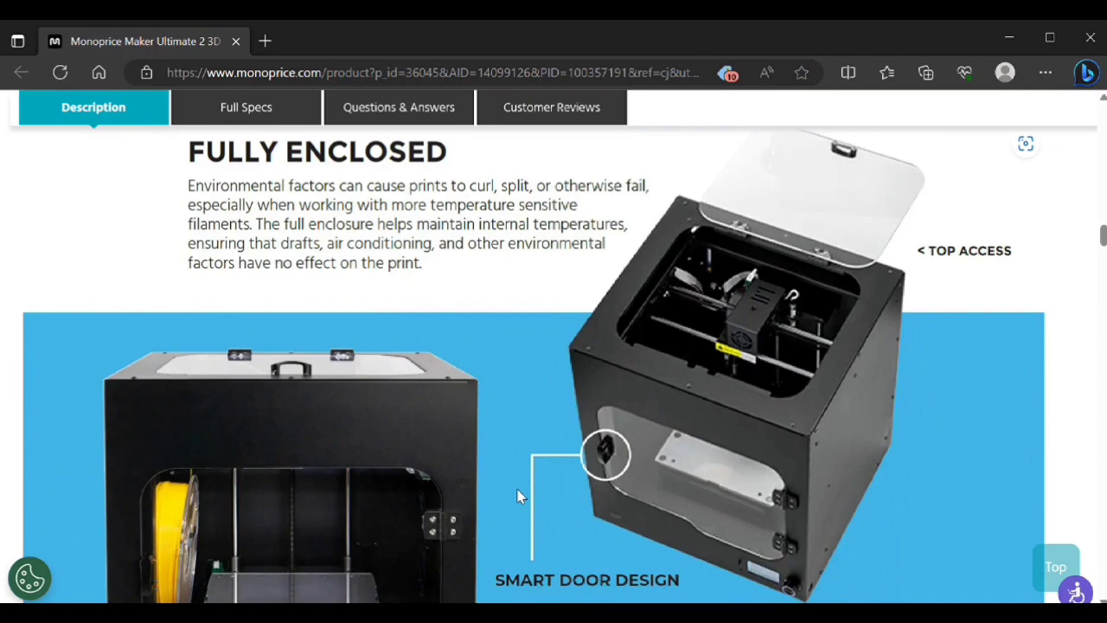
scroll(517, 495, down, 1)
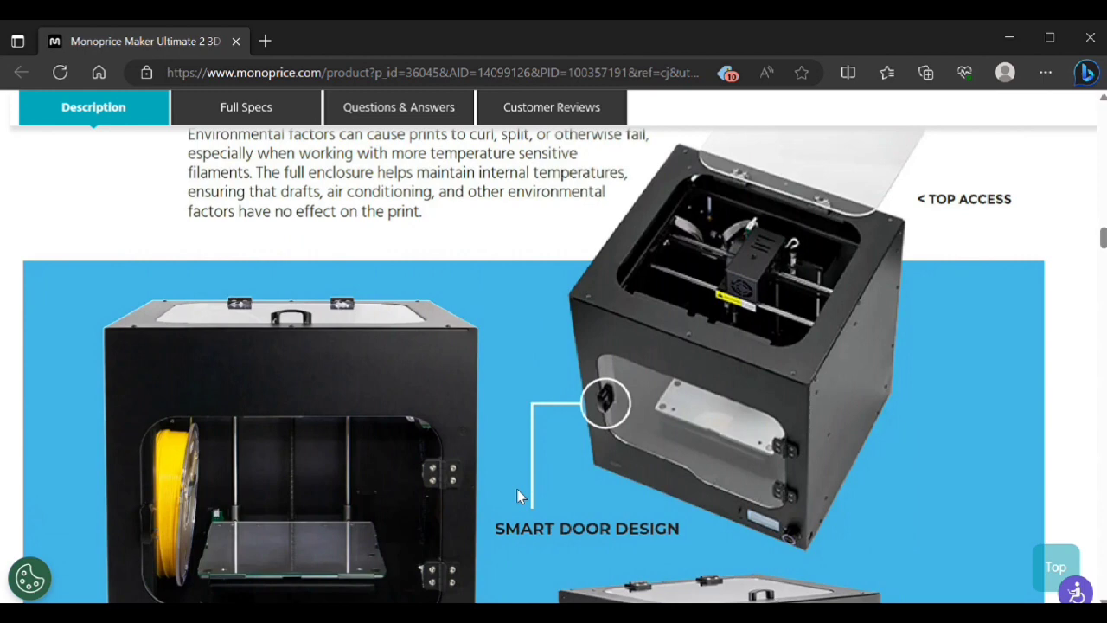
scroll(517, 495, down, 2)
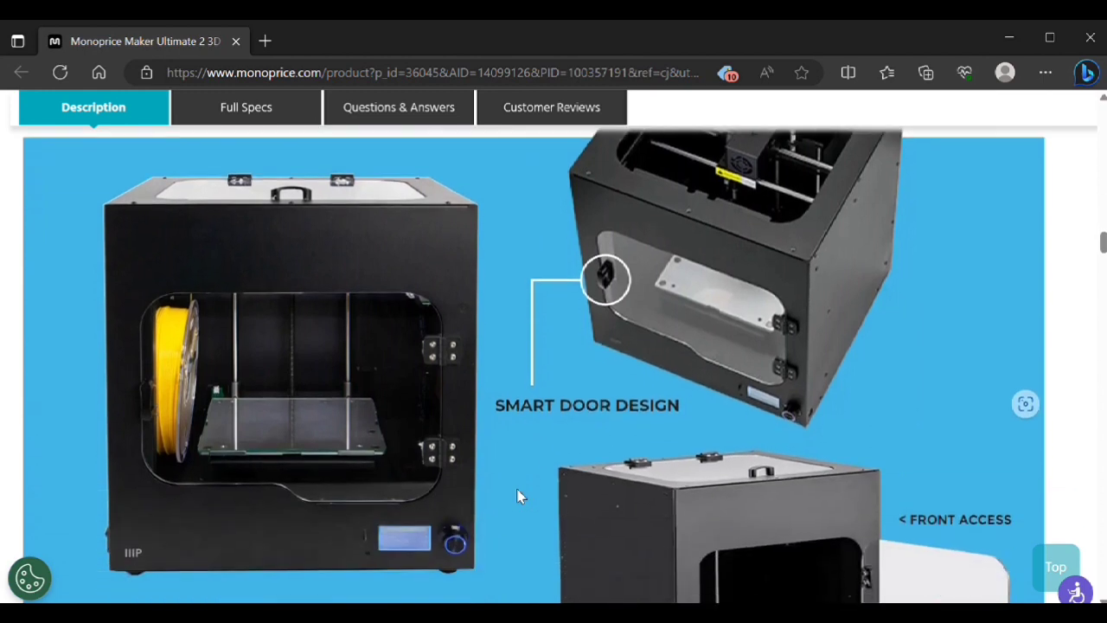
scroll(517, 495, down, 2)
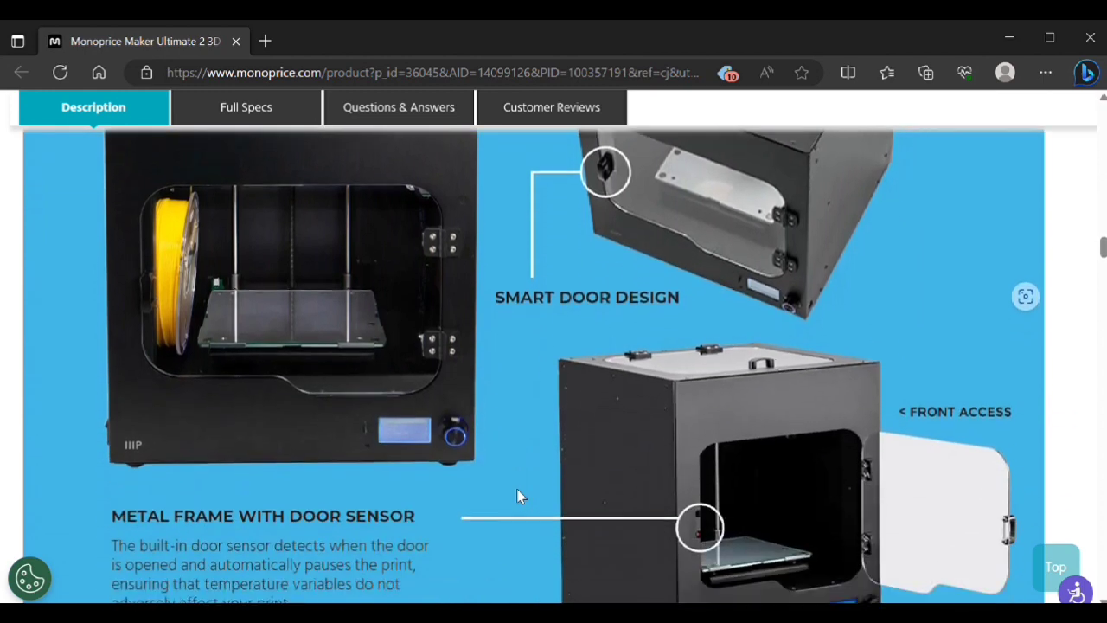
scroll(517, 495, down, 3)
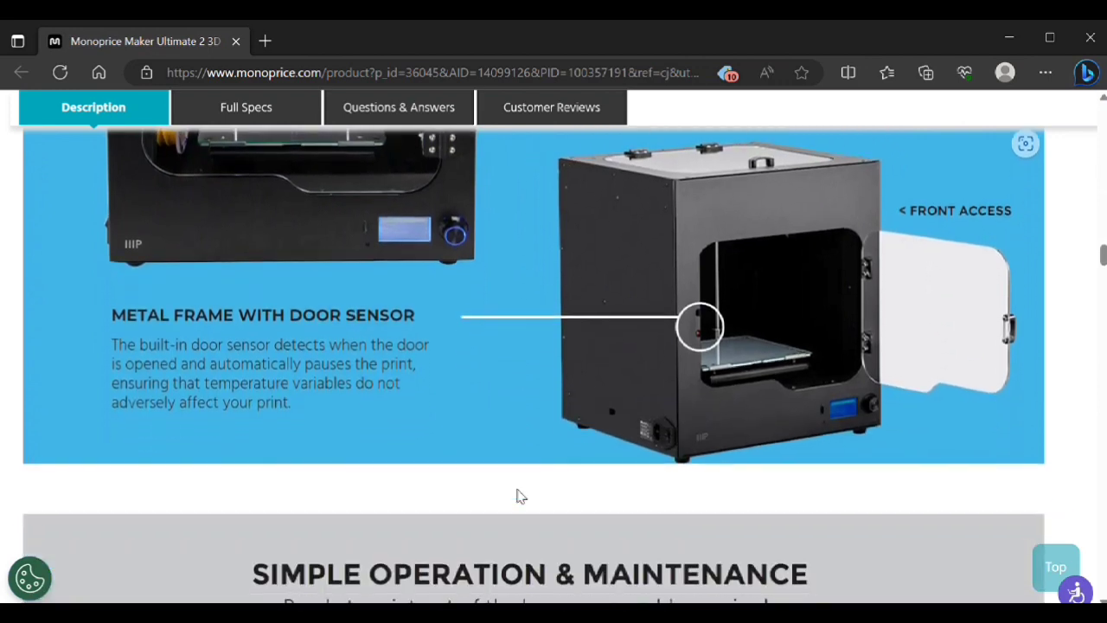
- Review the Simple Operation & Maintenance section on the integrated extruder module and quick release nozzle
scroll(517, 495, down, 2)
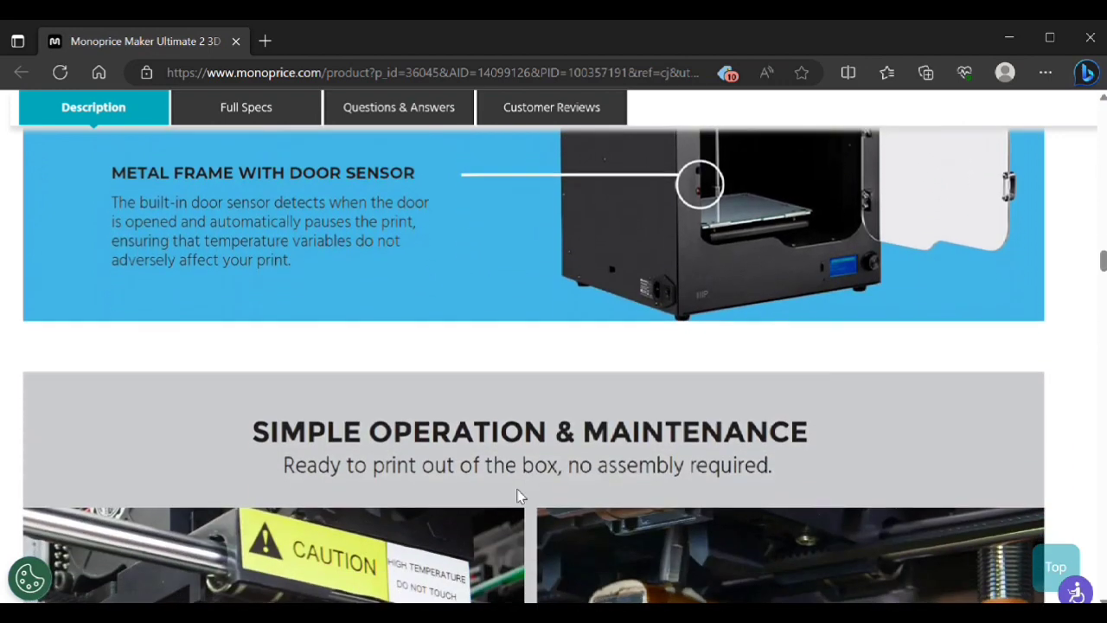
scroll(517, 495, down, 3)
scroll(517, 496, down, 1)
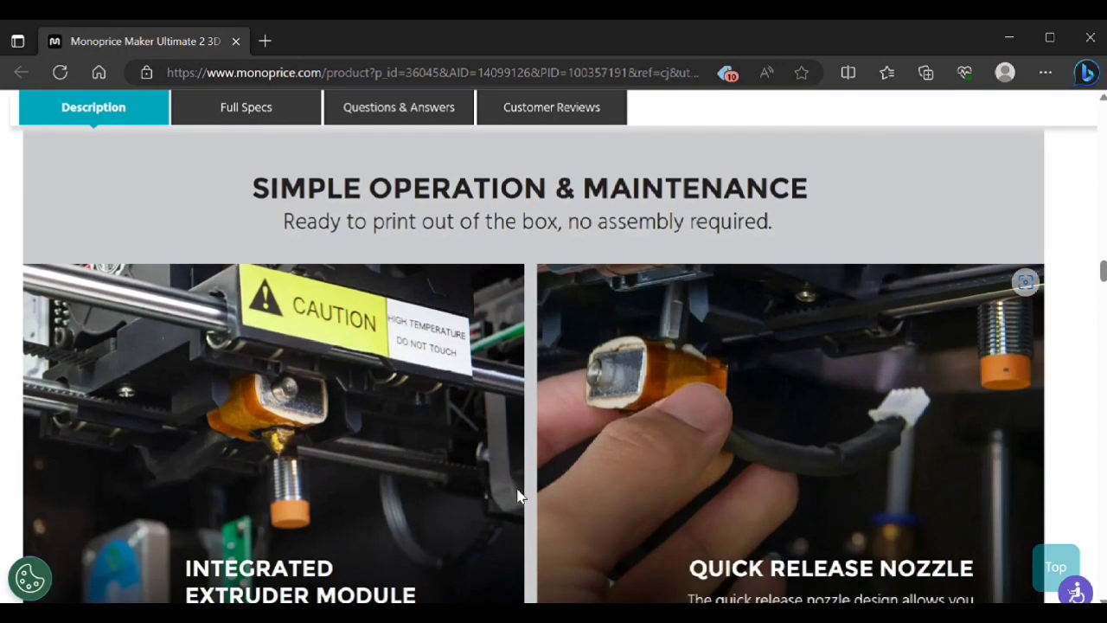
scroll(517, 496, down, 2)
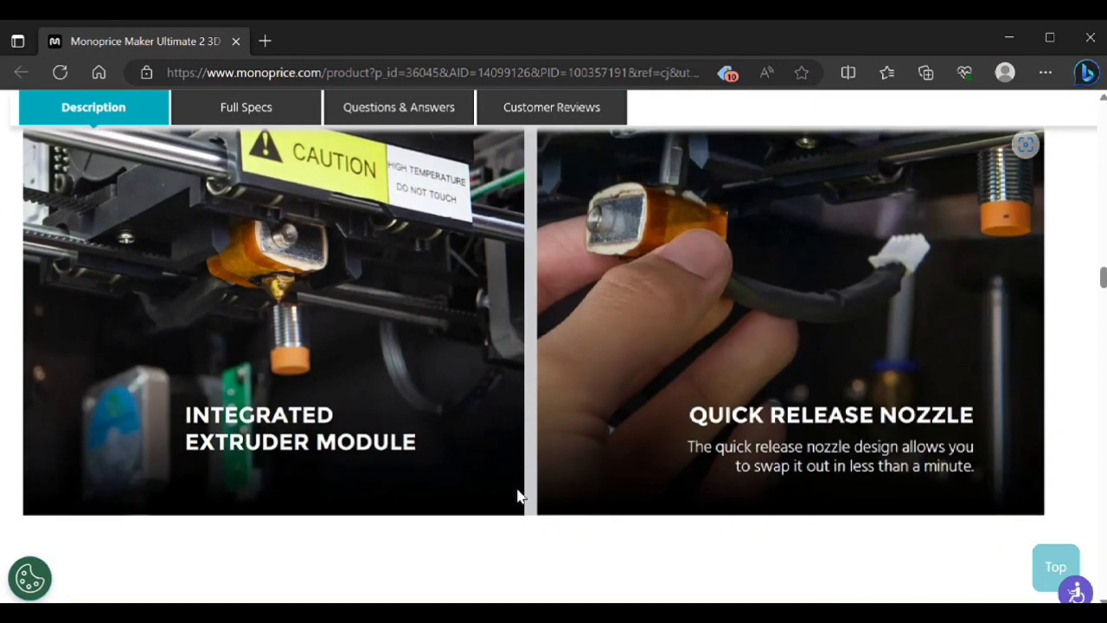
- Read the Internal Lighting section and view its photo of the enclosure's LED row
scroll(517, 496, down, 2)
scroll(517, 495, down, 2)
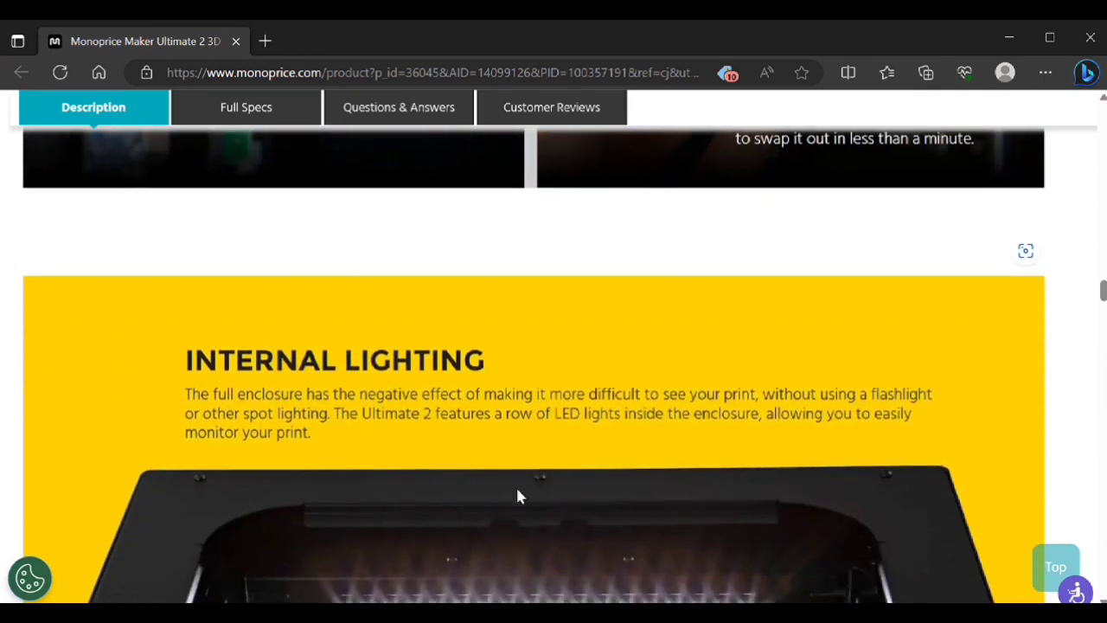
scroll(517, 495, down, 2)
scroll(517, 496, down, 1)
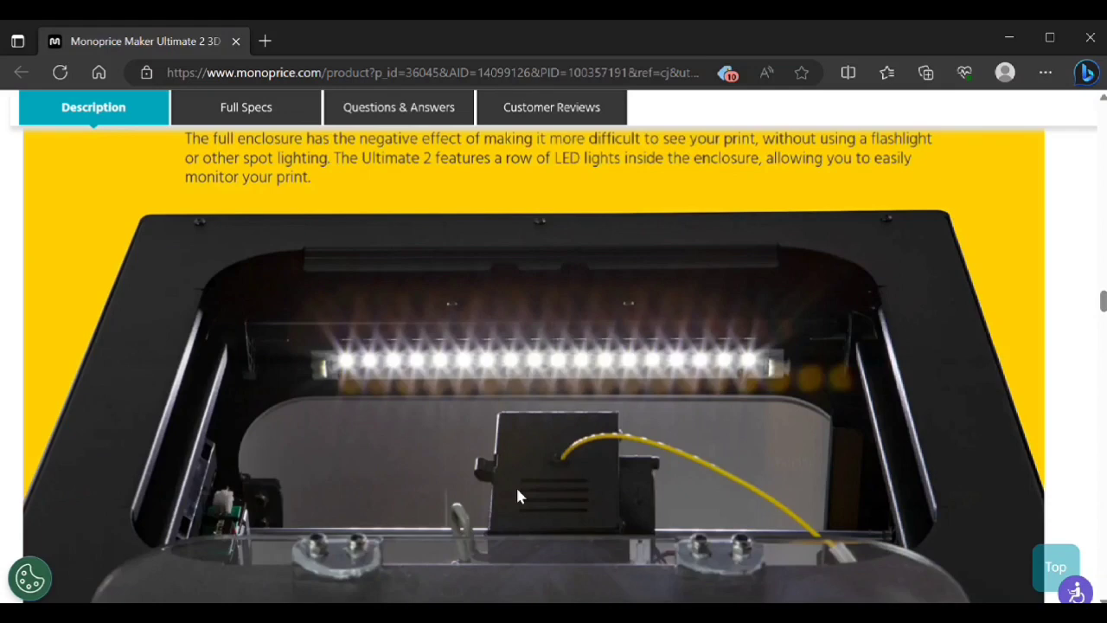
scroll(517, 496, down, 3)
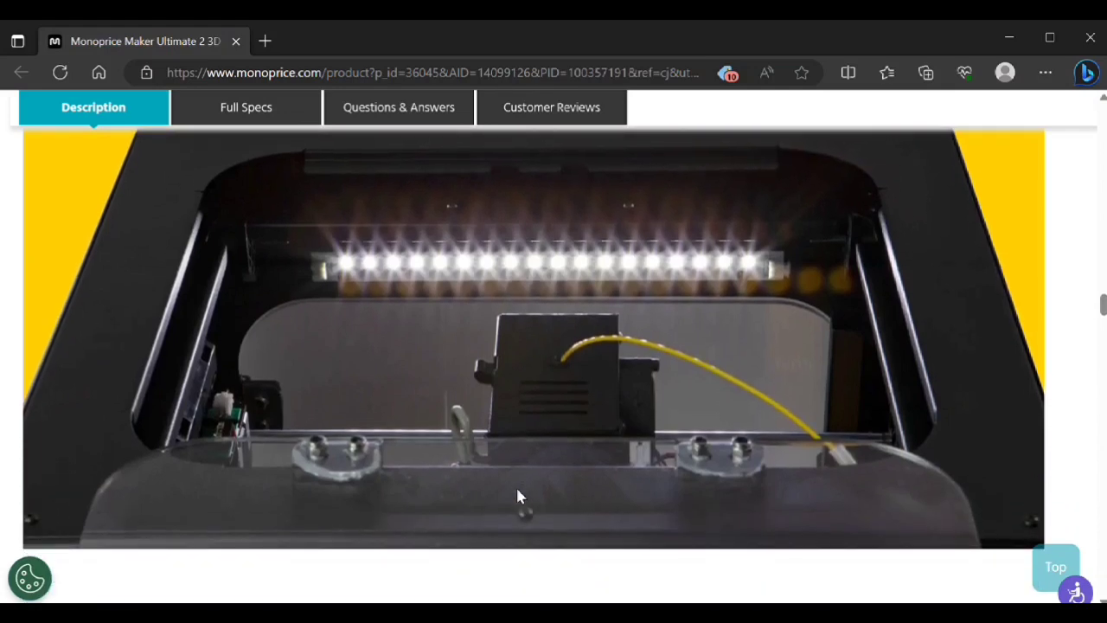
- Read the "What's in the box?" list and view the photo of the printer with its included accessories
scroll(517, 496, down, 2)
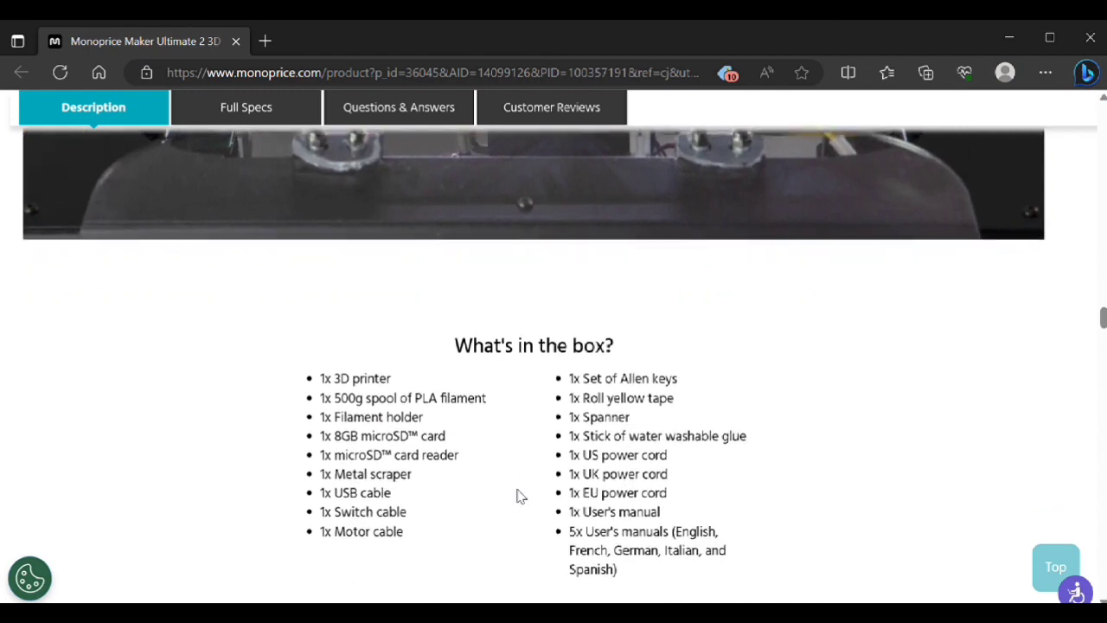
scroll(518, 495, down, 1)
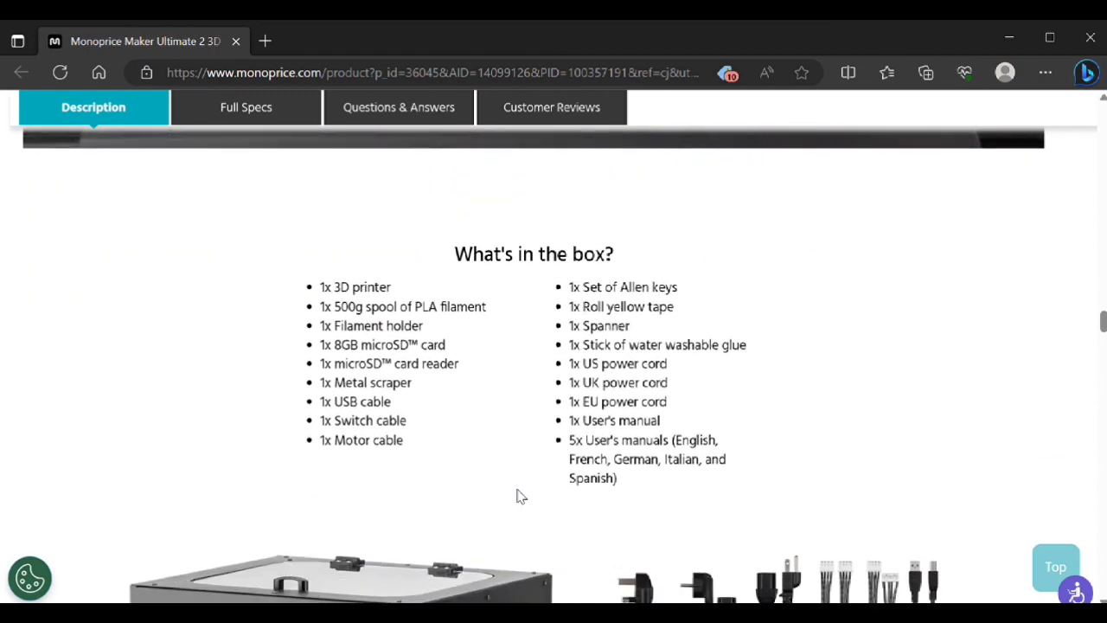
scroll(517, 495, down, 3)
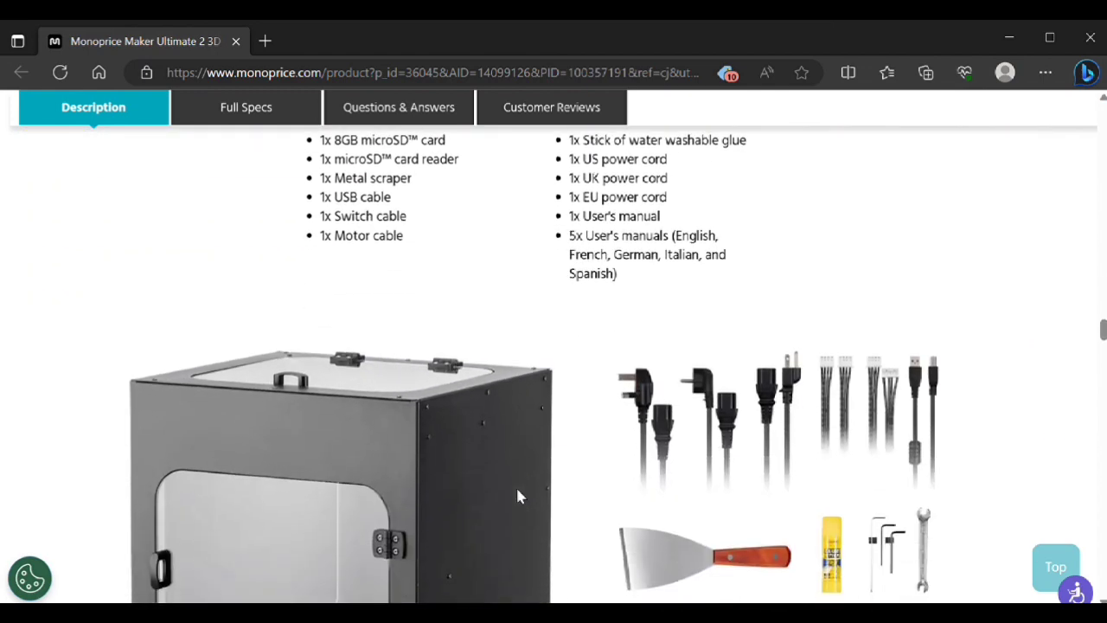
scroll(516, 496, down, 2)
scroll(516, 496, down, 1)
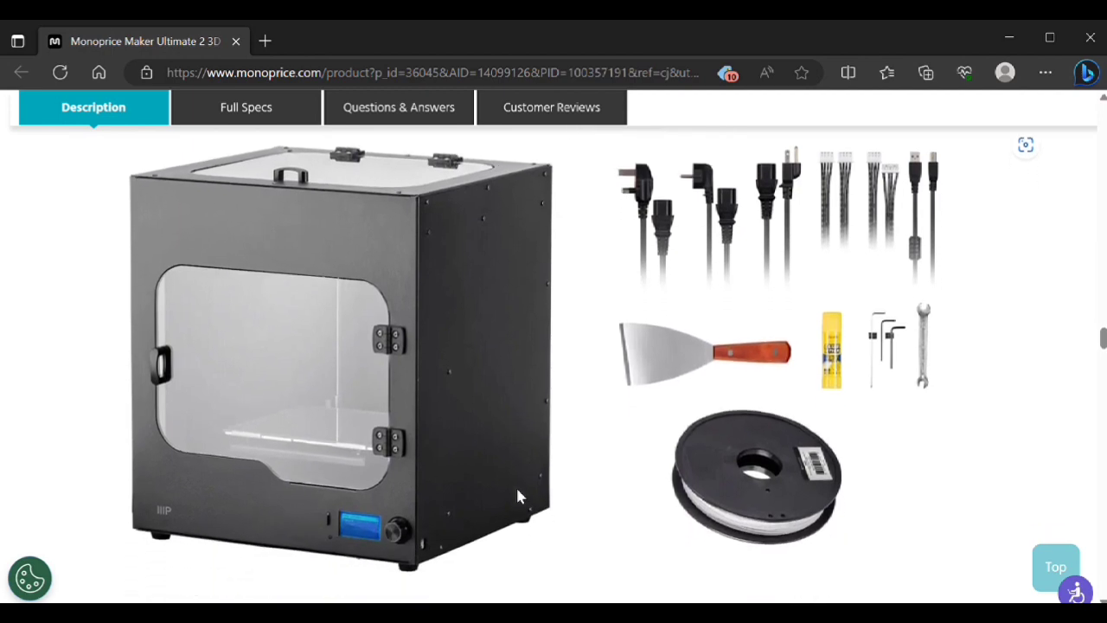
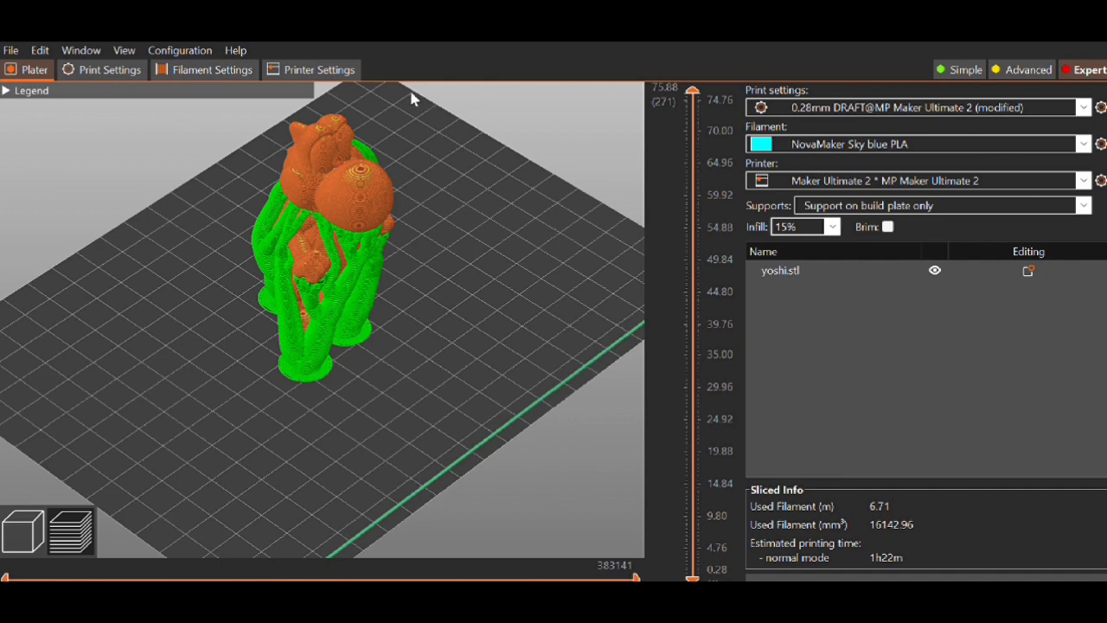
- In PrusaSlicer, review the printer profile's custom start and end G-code, and return to the sliced yoshi.stl model
click(330, 54)
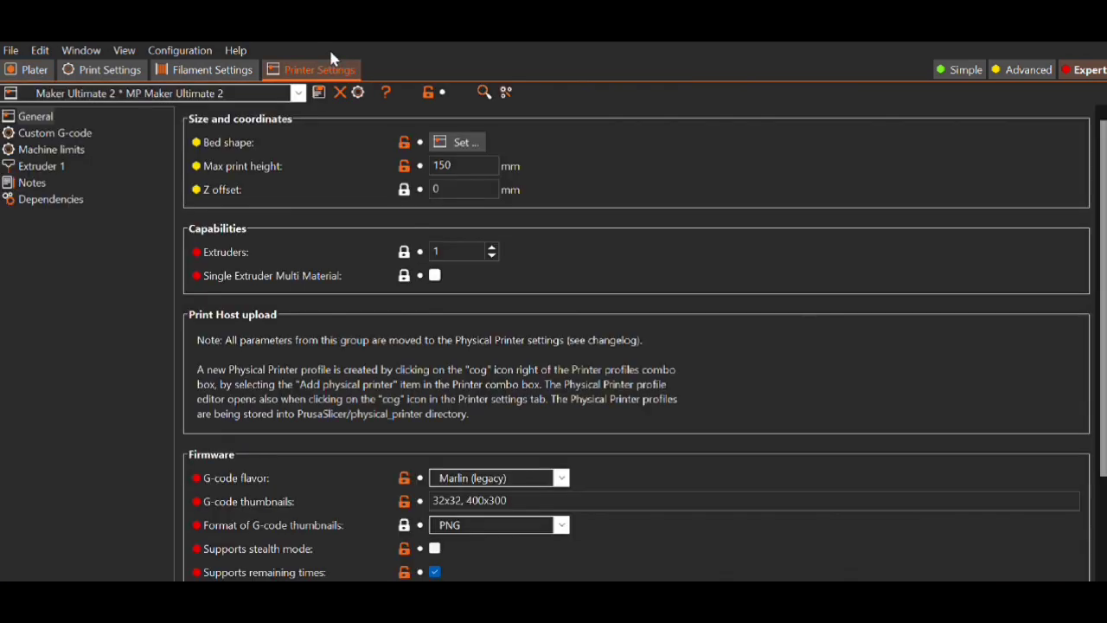
click(88, 129)
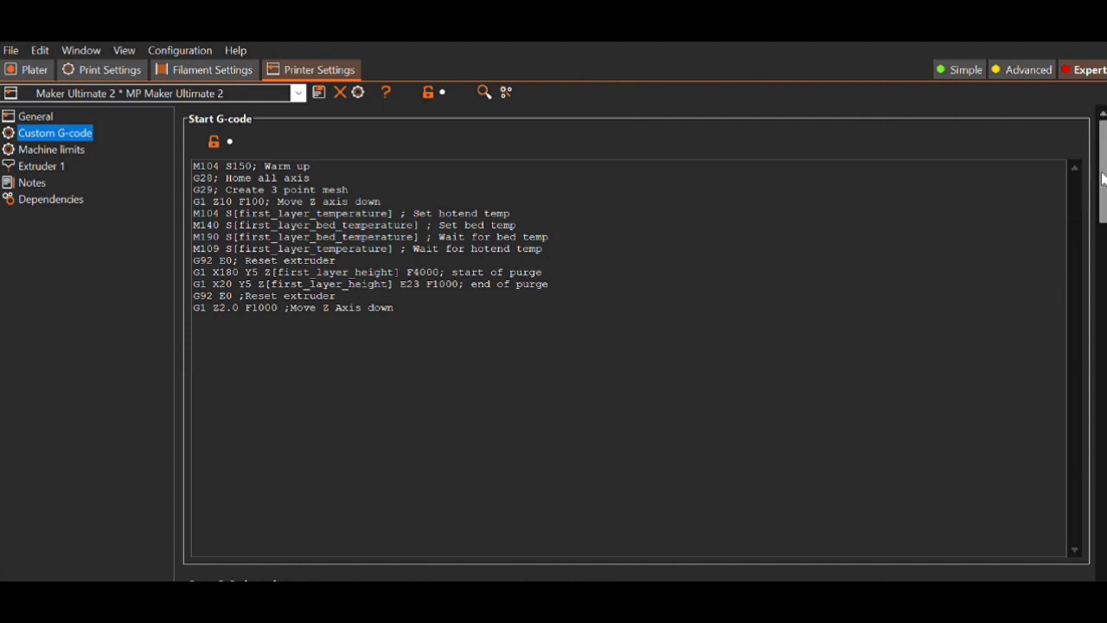
drag(1103, 177, 1086, 268)
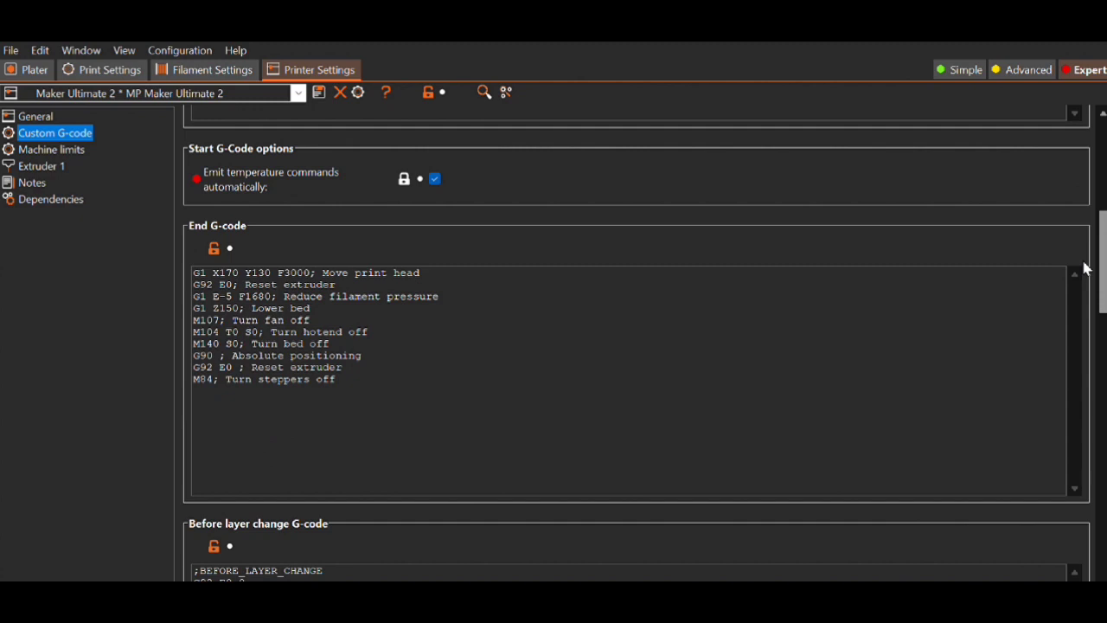
drag(1086, 268, 1103, 164)
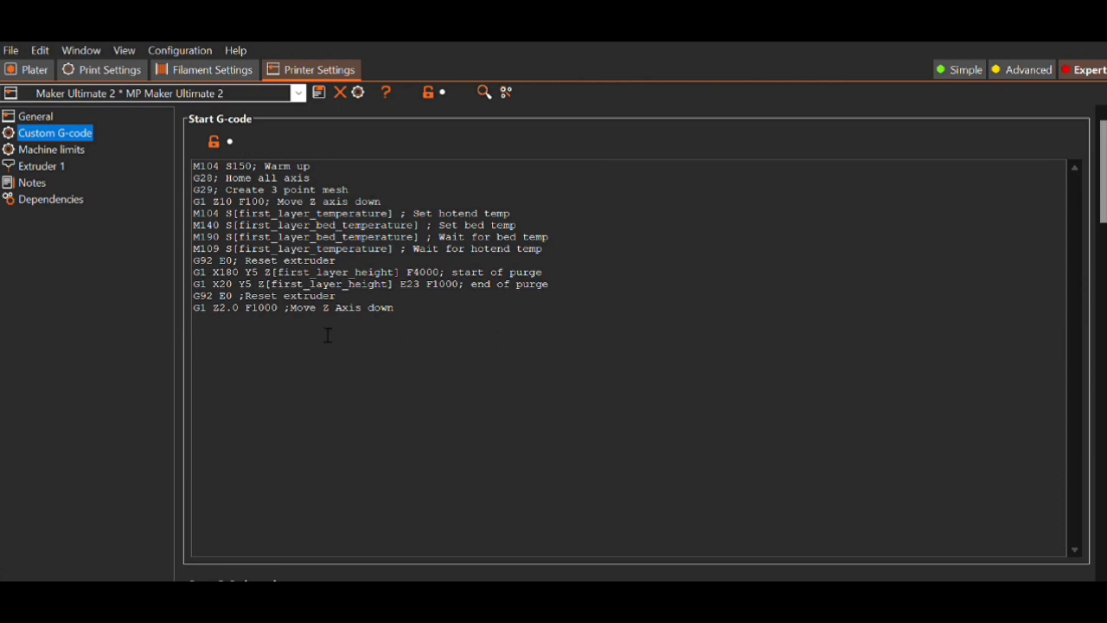
click(247, 368)
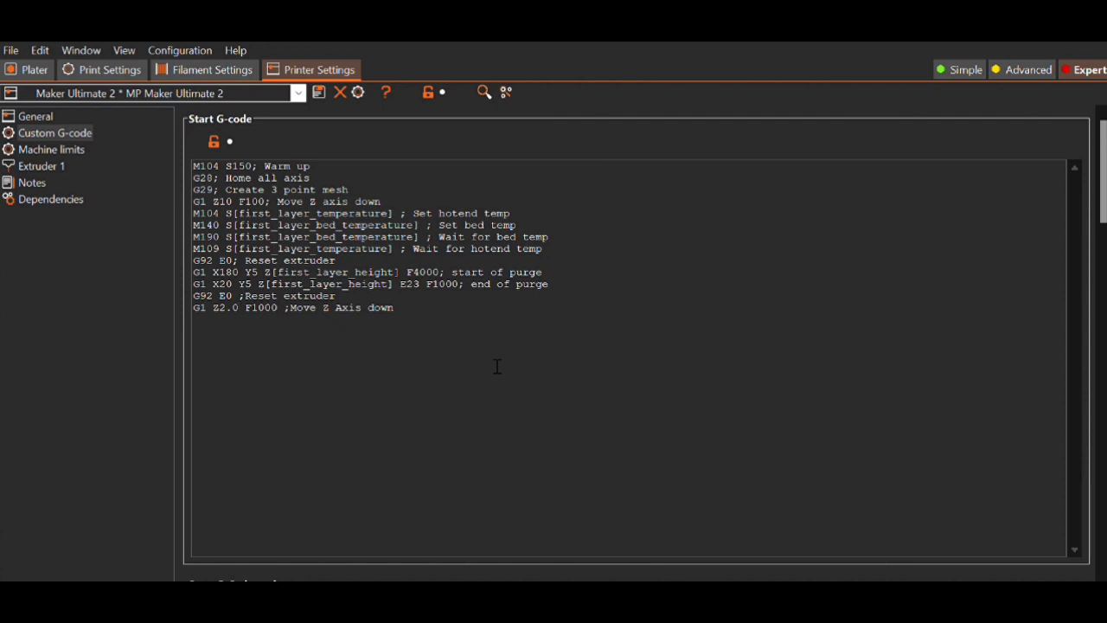
click(32, 57)
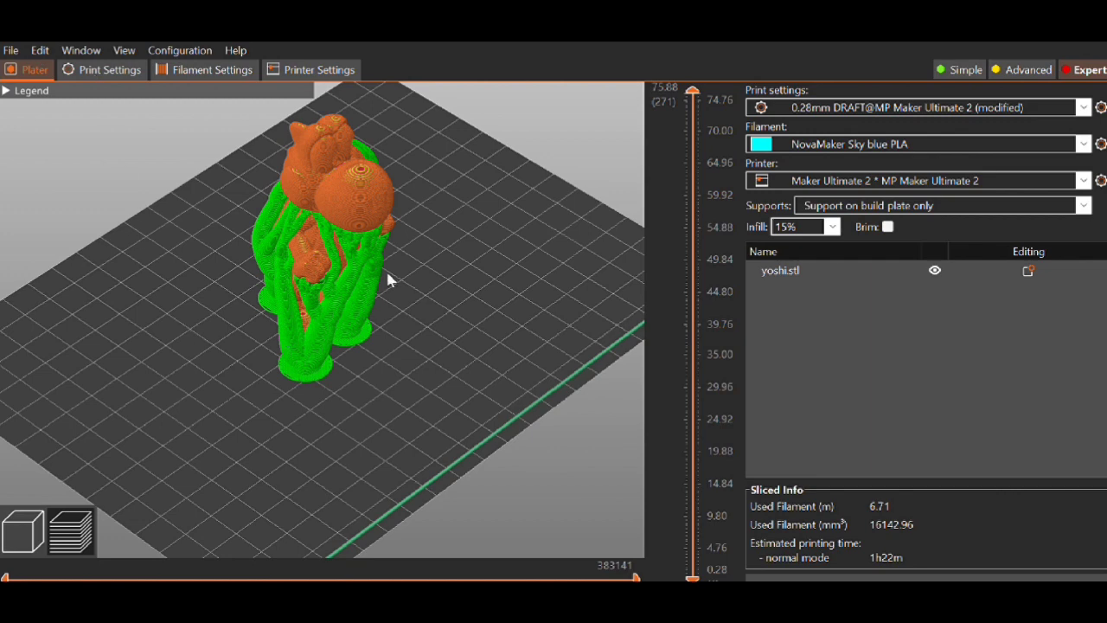